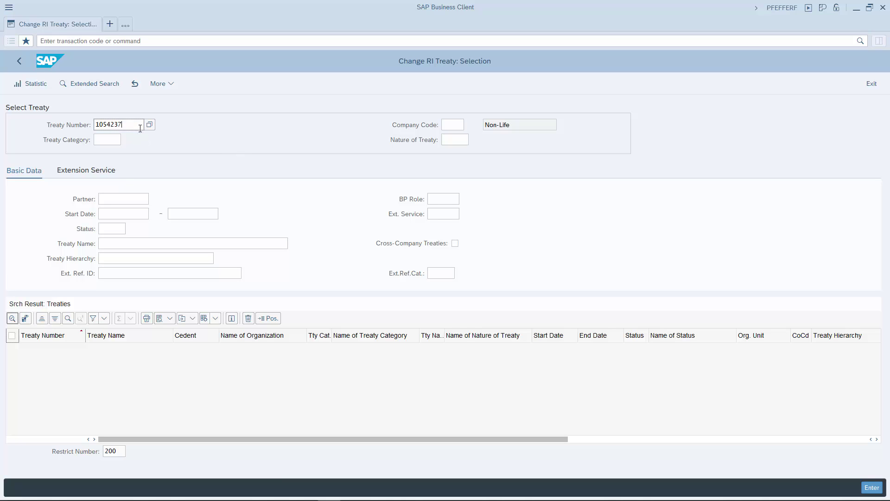
Open treaty 1054237 for editing and view its Treaty Due Dates, listing four RDC due dates
key("Return")
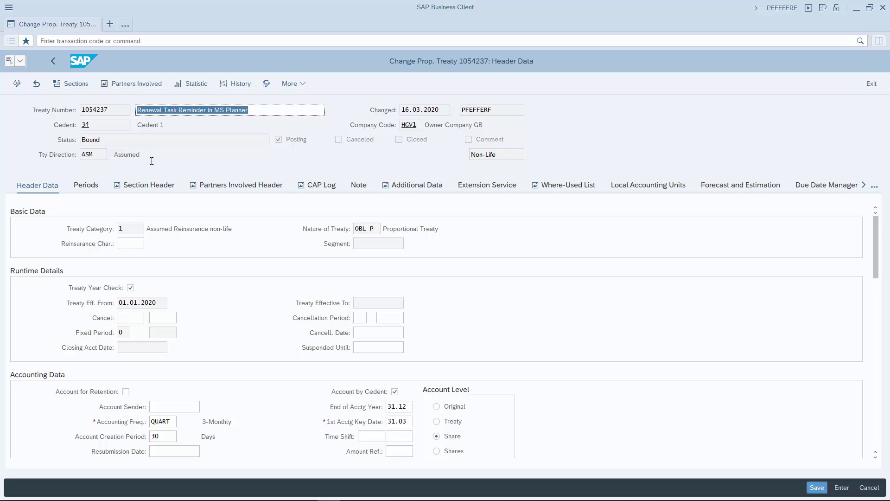
left_click(129, 319)
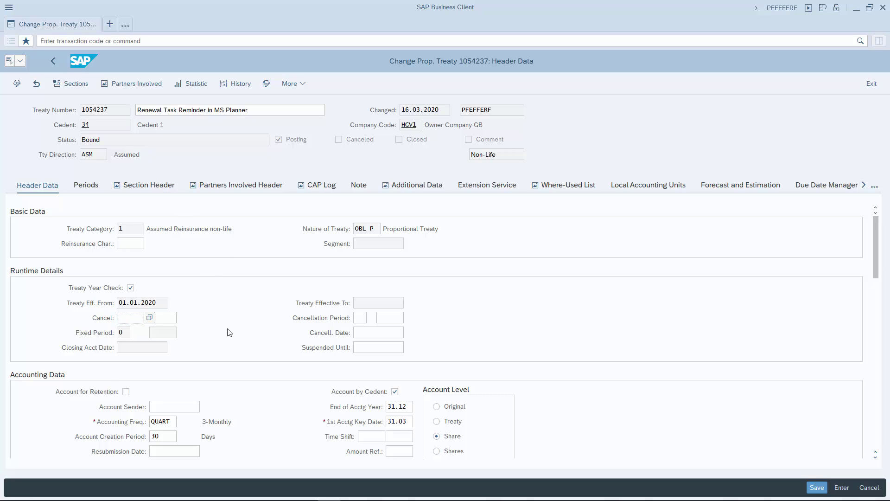
scroll(227, 333, "down", 15)
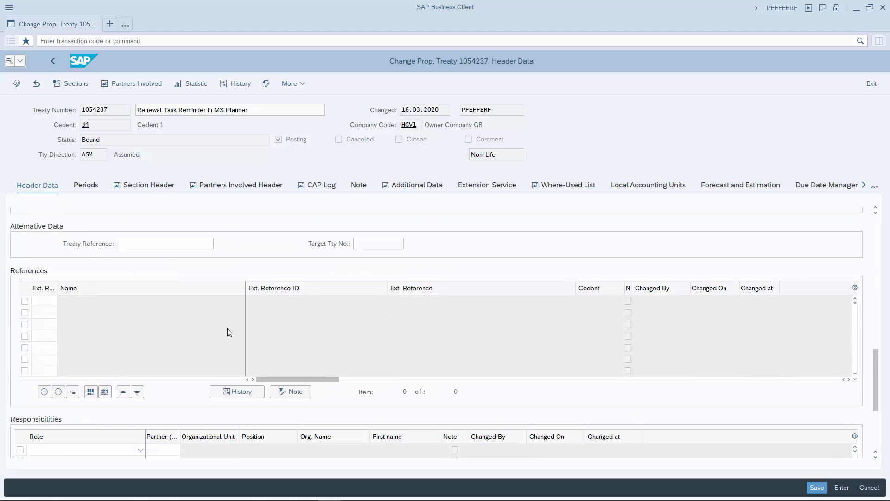
scroll(178, 332, "down", 4)
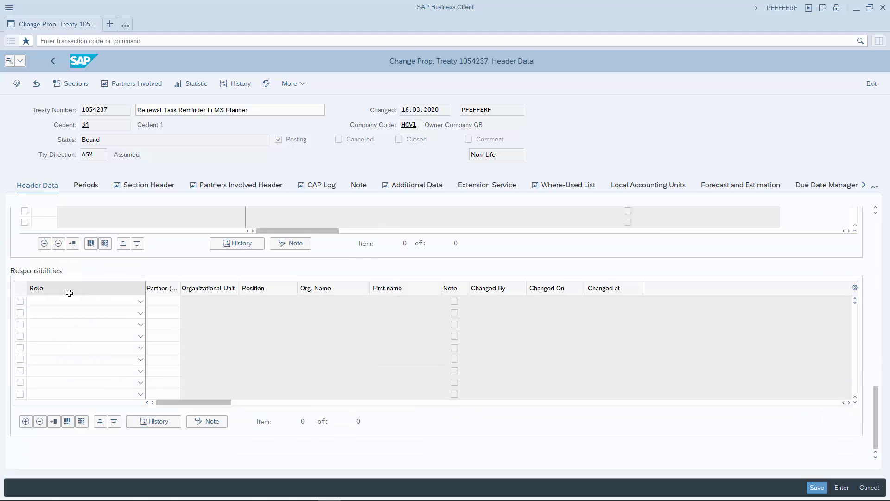
left_click(875, 186)
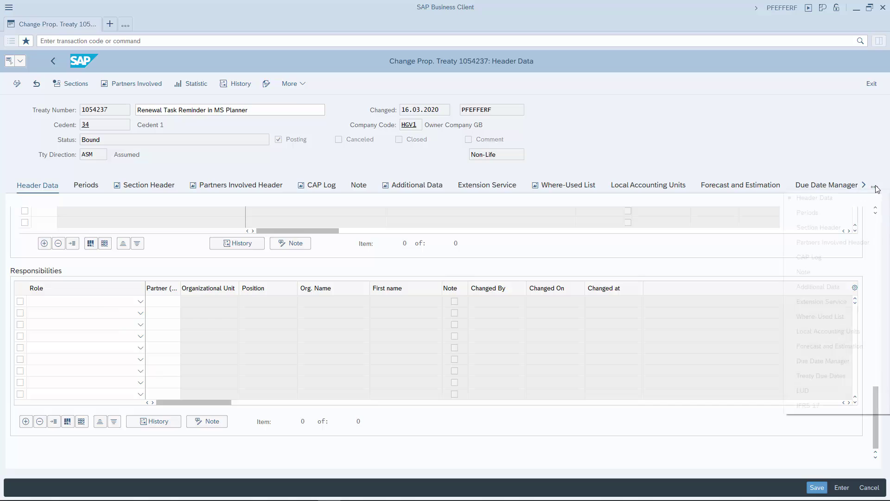
left_click(831, 375)
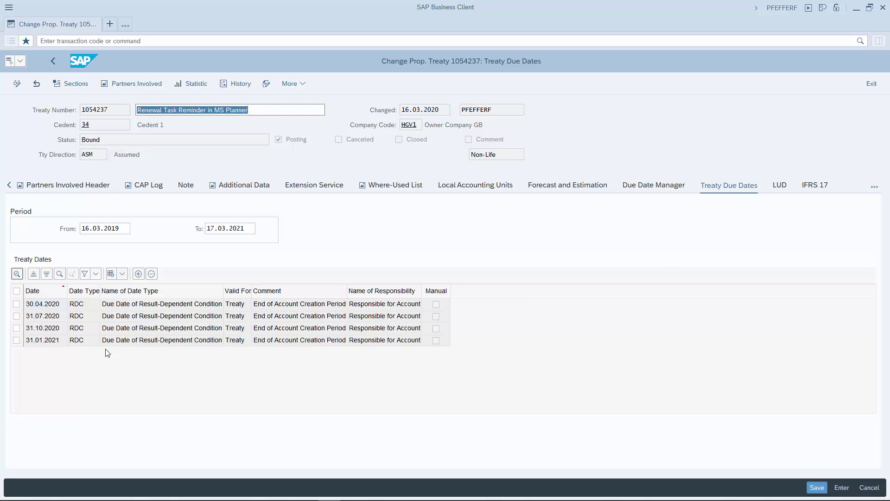
Switch treaty 1054237 back to Header Data and scroll to the top of Runtime Details
left_click(873, 187)
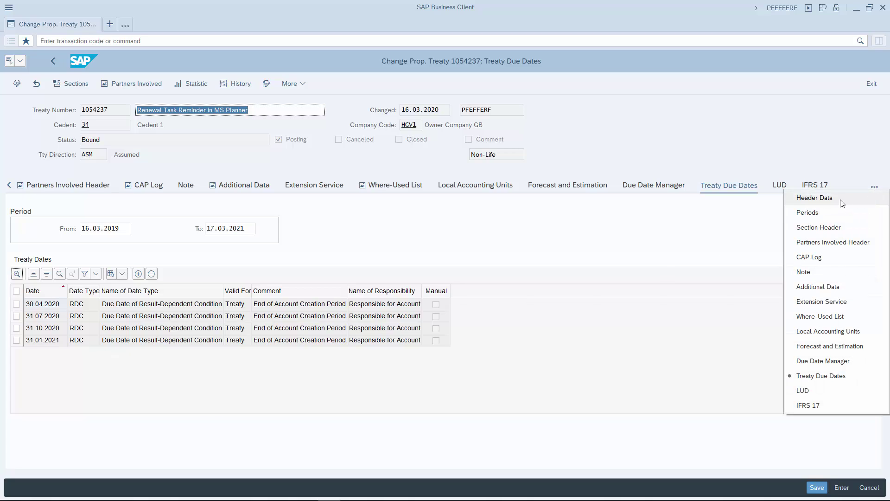
left_click(815, 198)
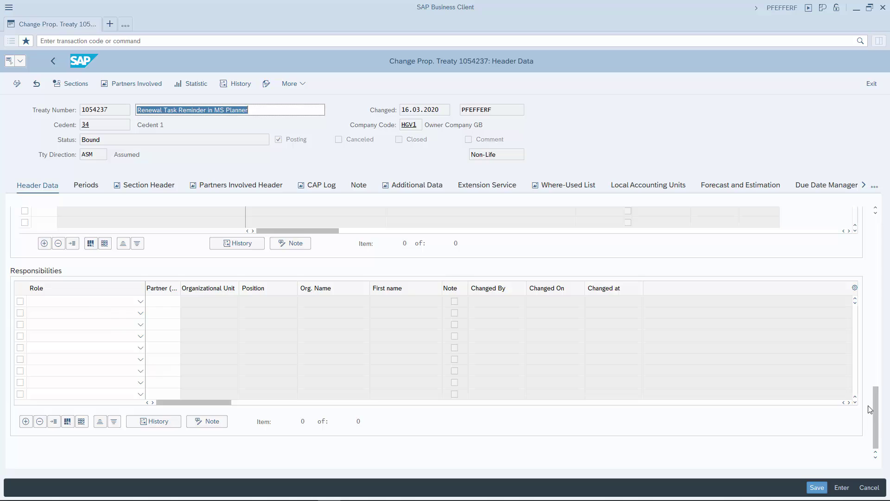
left_click_drag(877, 421, 872, 235)
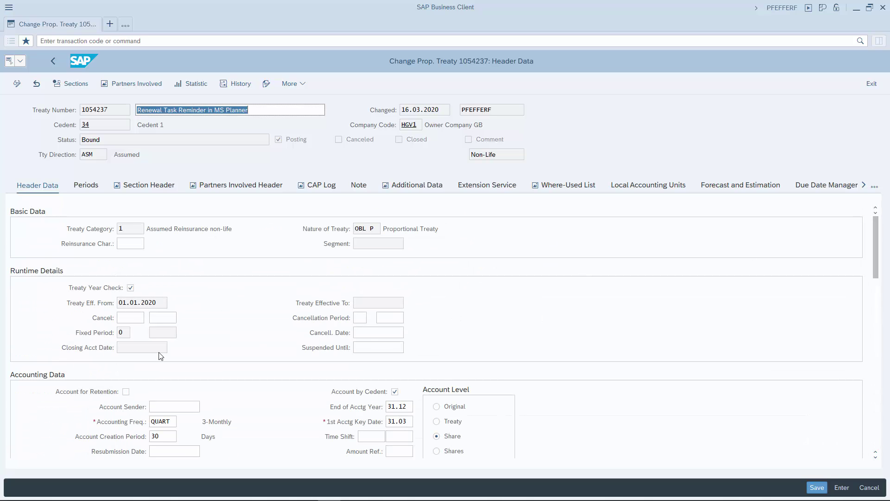
Set the treaty's cancellation rule to FDATE with cancellation date 31.12
left_click(135, 317)
type("fdate")
left_click(170, 316)
type("31.12")
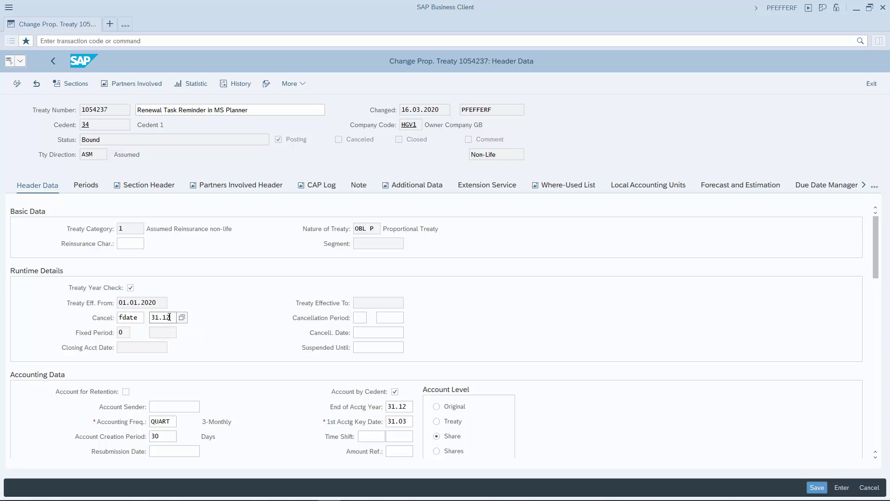
key("Return")
key("Return")
Check the new 31.12.2020 Resubmission of Treaty due date, then return to Header Data
left_click(874, 187)
left_click(824, 375)
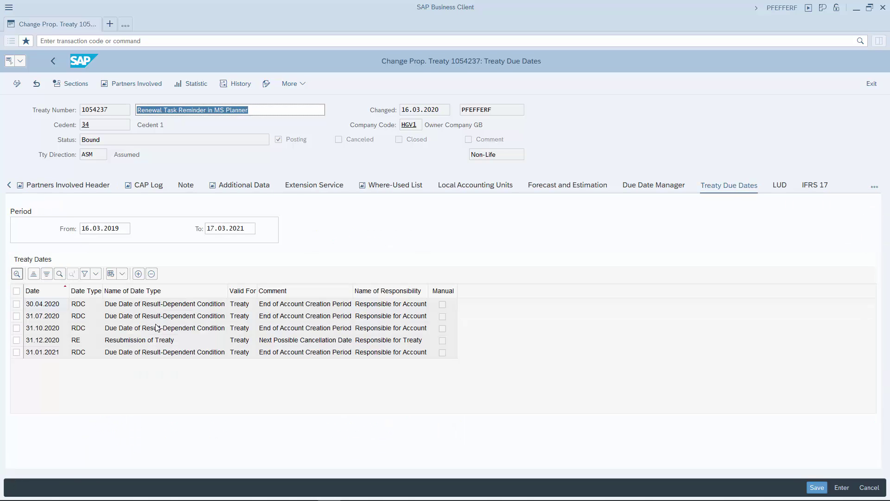
left_click(43, 342)
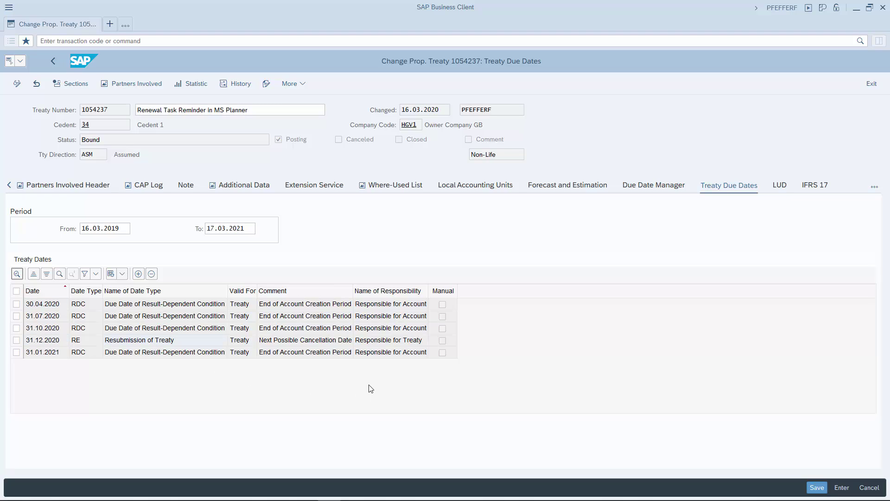
left_click(875, 187)
left_click(867, 200)
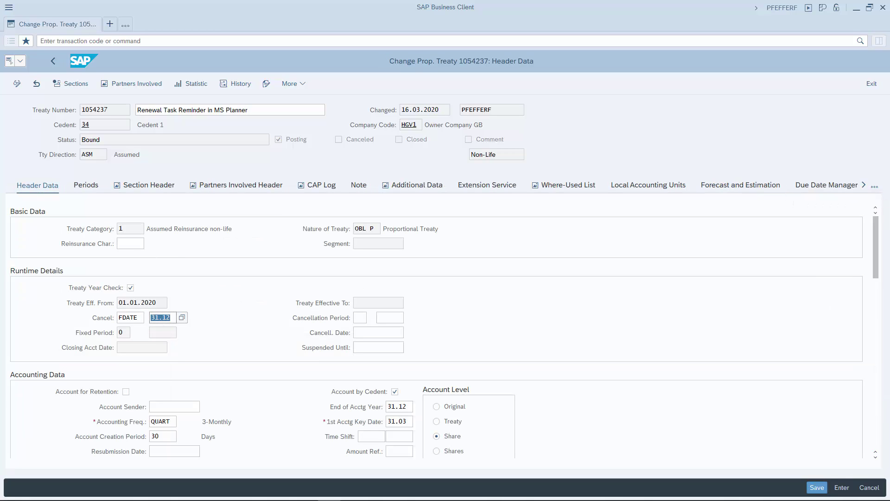
key("alt+Tab")
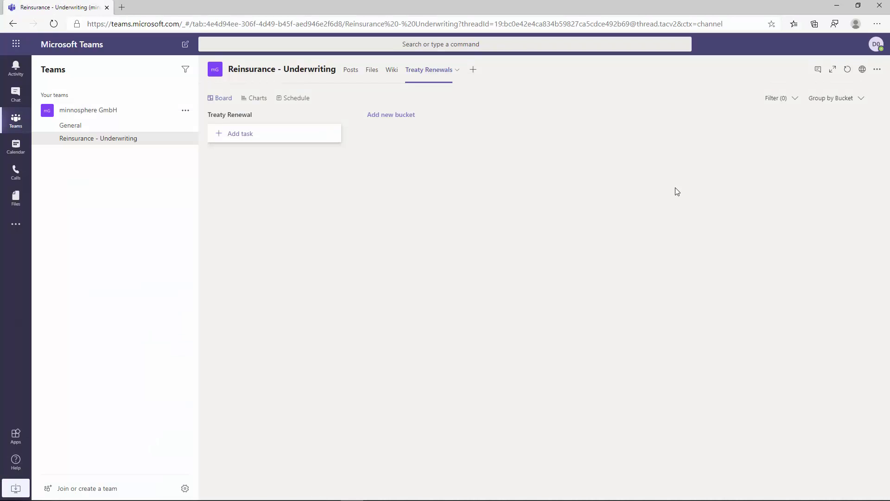
left_click(849, 70)
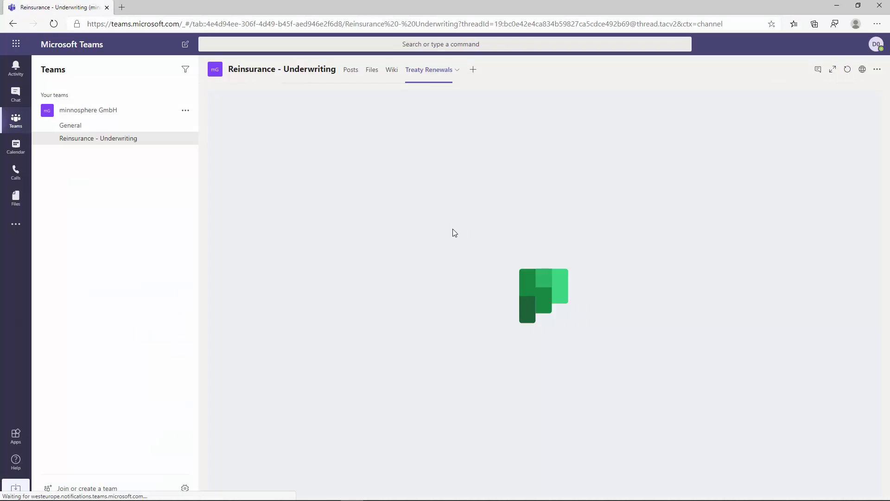
left_click(376, 214)
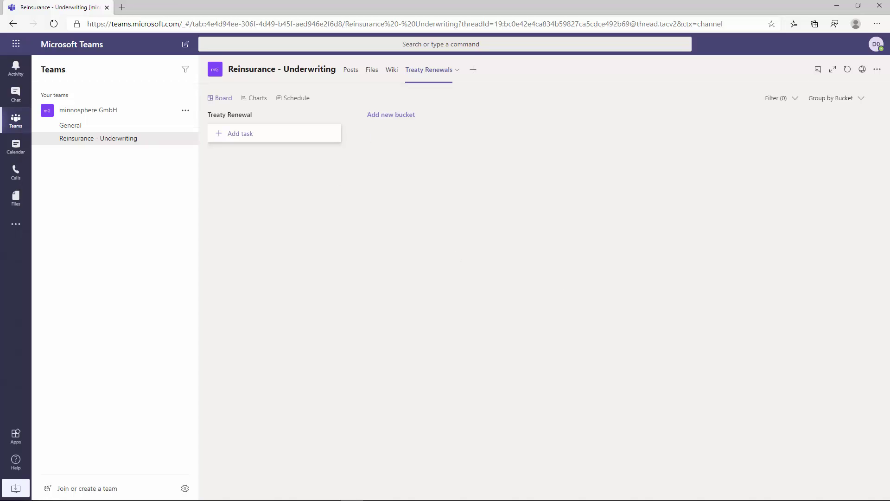
key("alt+Tab")
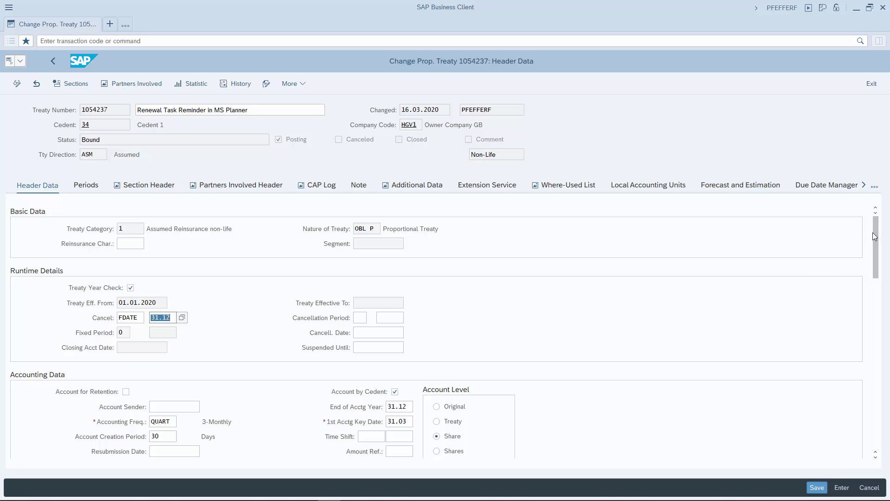
Add a Responsible for Treaty responsibility with the first suggested partner, then switch to display mode
scroll(876, 284, "down", 2)
scroll(877, 284, "down", 10)
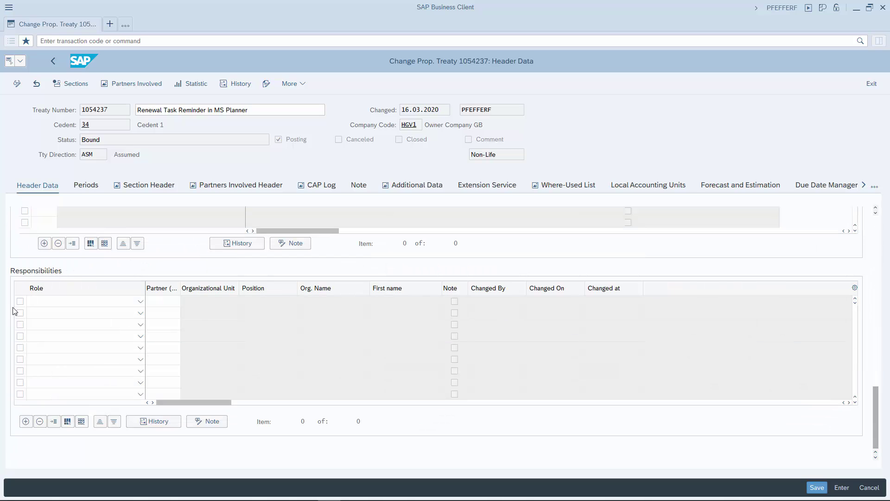
left_click(139, 302)
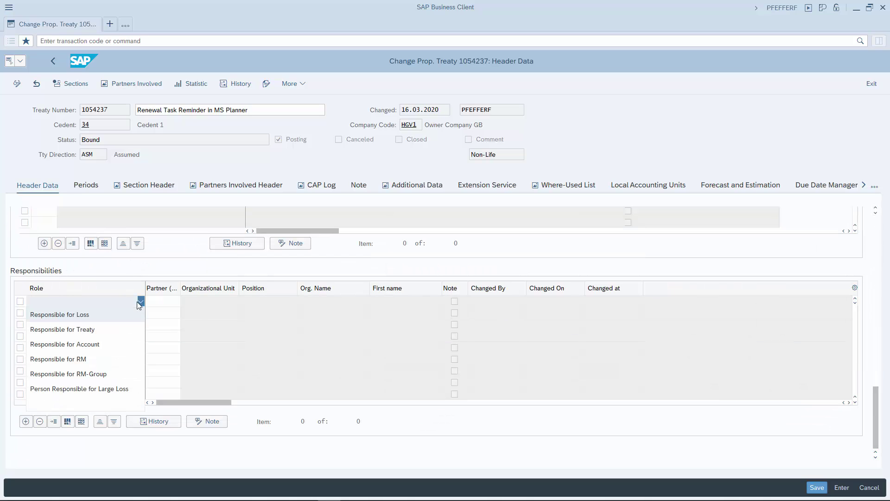
left_click(123, 331)
left_click(171, 302)
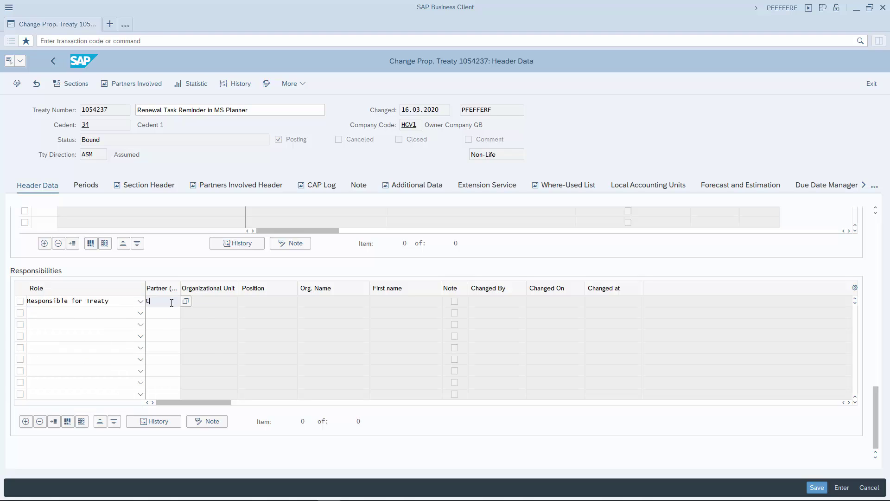
type("t")
left_click(175, 316)
key("Return")
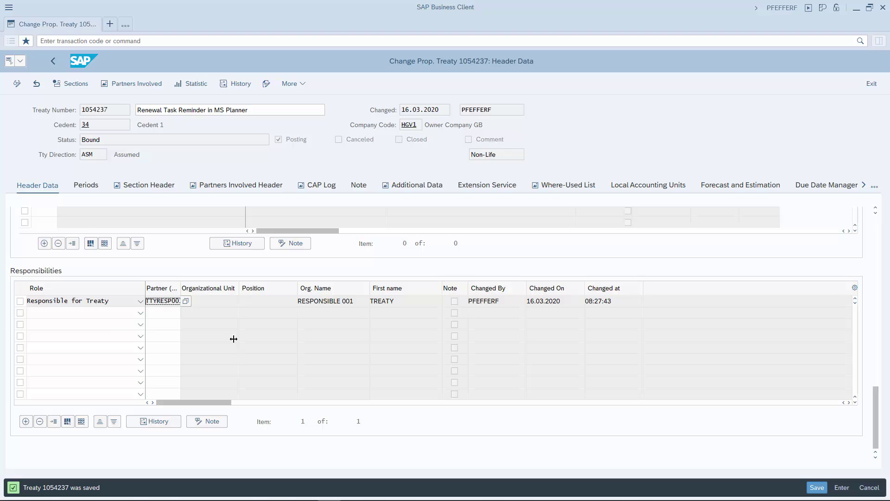
left_click(17, 84)
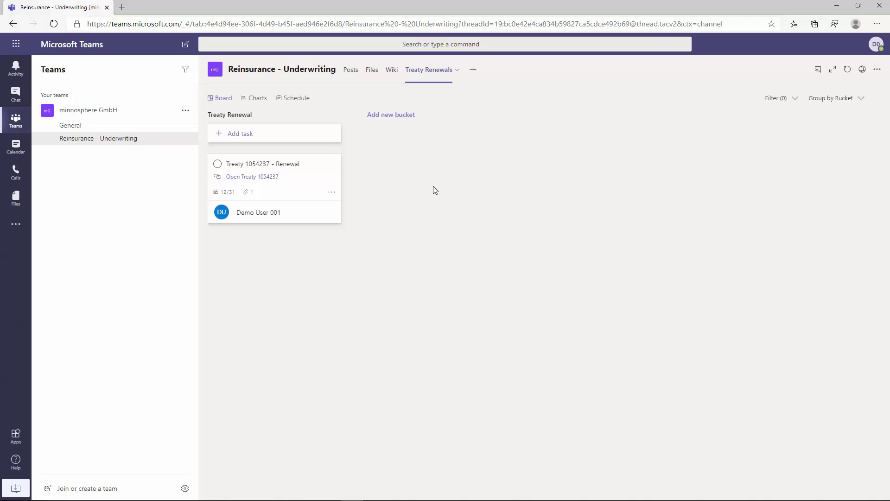
Review the Planner renewal task's details, then open treaty 1054237 from the card's link
left_click(318, 181)
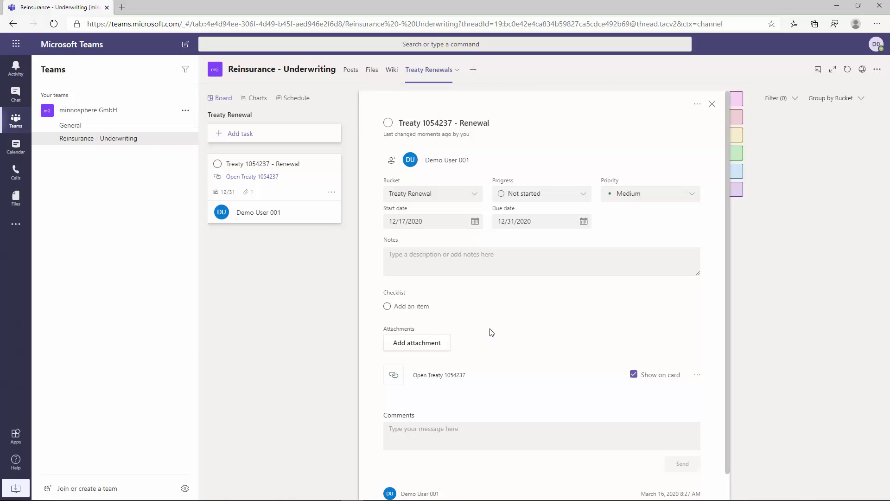
scroll(492, 333, "down", 1)
left_click(324, 306)
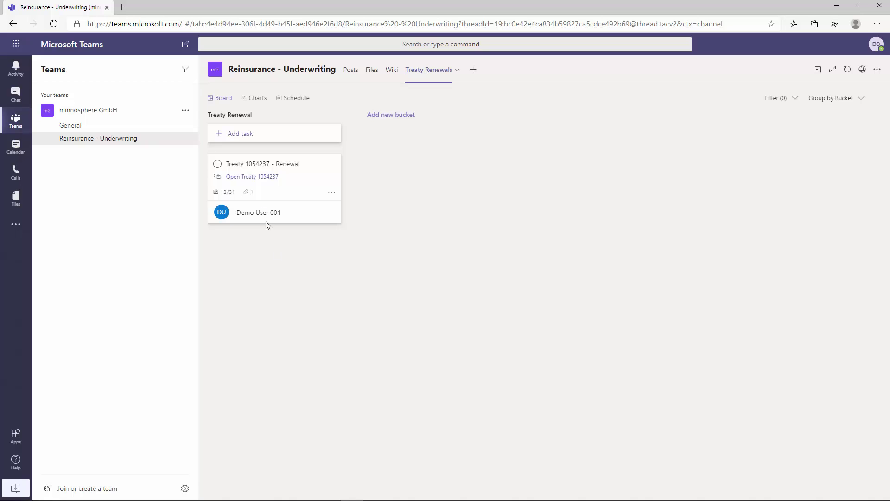
left_click(261, 179)
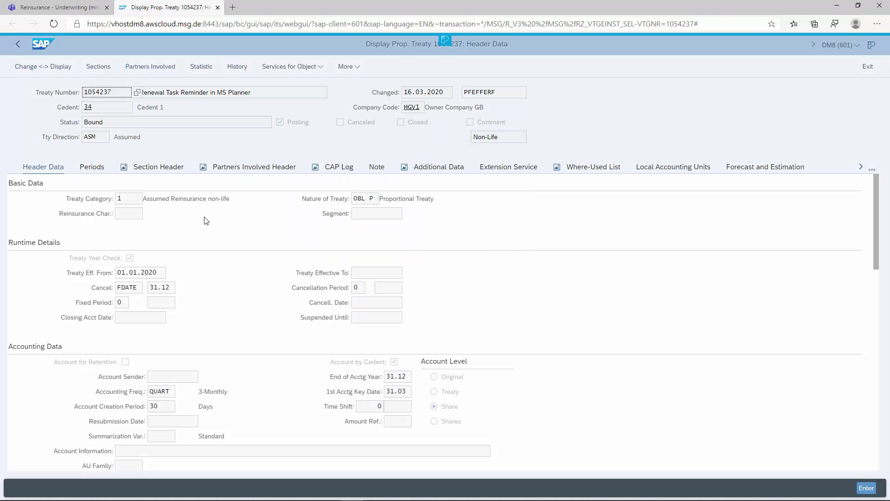
Scroll through the treaty's header data in the browser, close that tab, and return to SAP
scroll(371, 366, "down", 15)
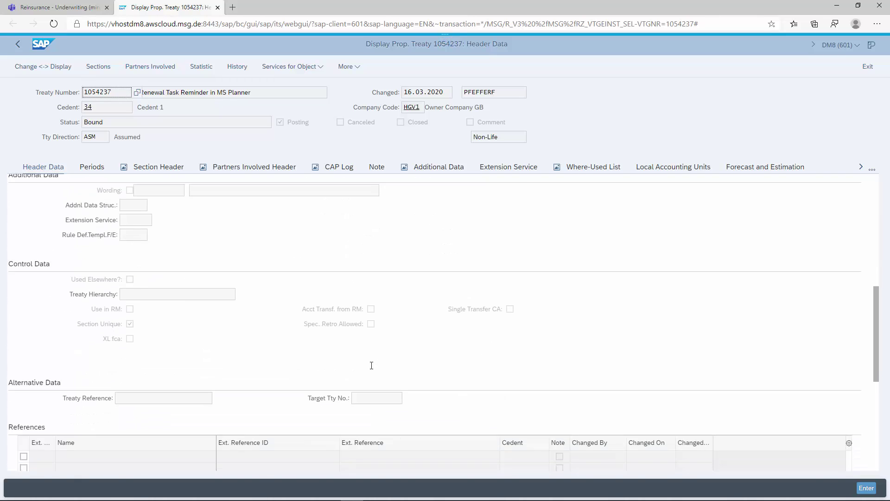
scroll(372, 366, "down", 1)
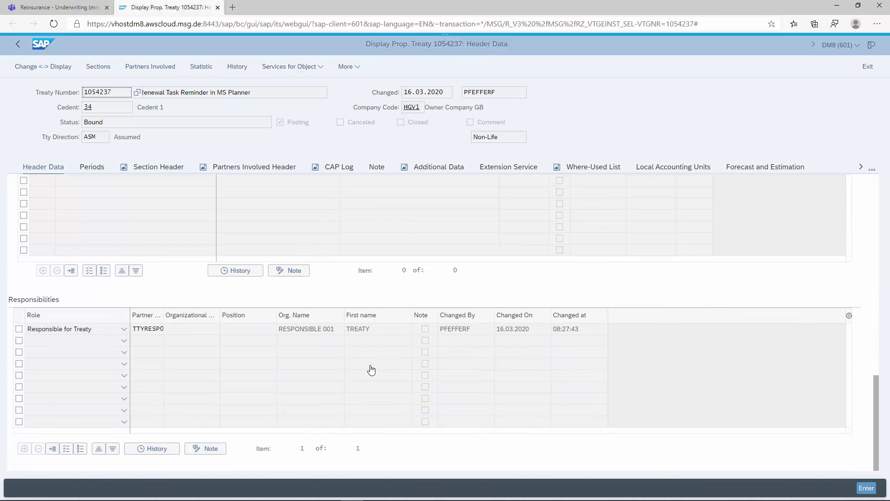
scroll(372, 369, "up", 15)
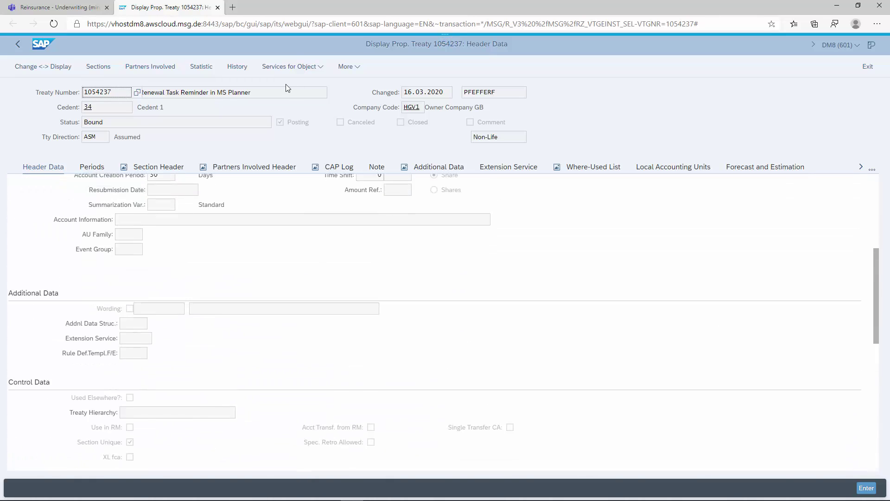
left_click(217, 8)
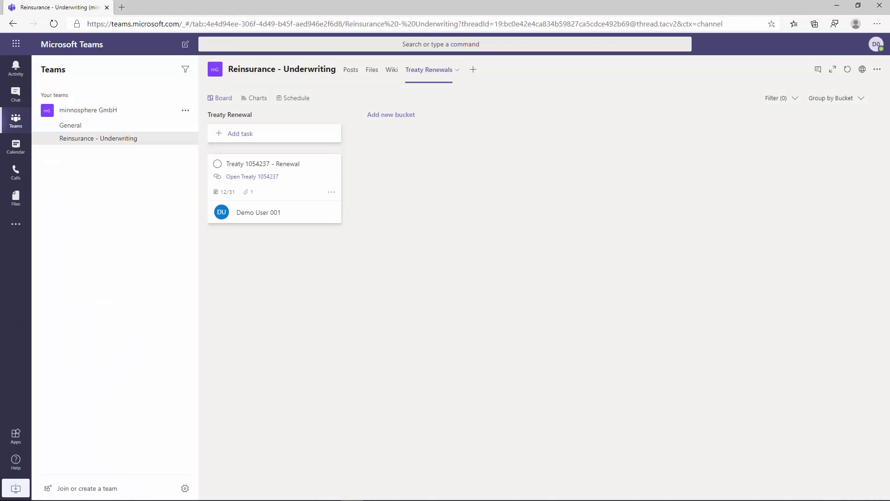
key("alt+Tab")
Change treaty 1054237's Cancel date from 31.12 to 16.12 and save it
left_click(20, 84)
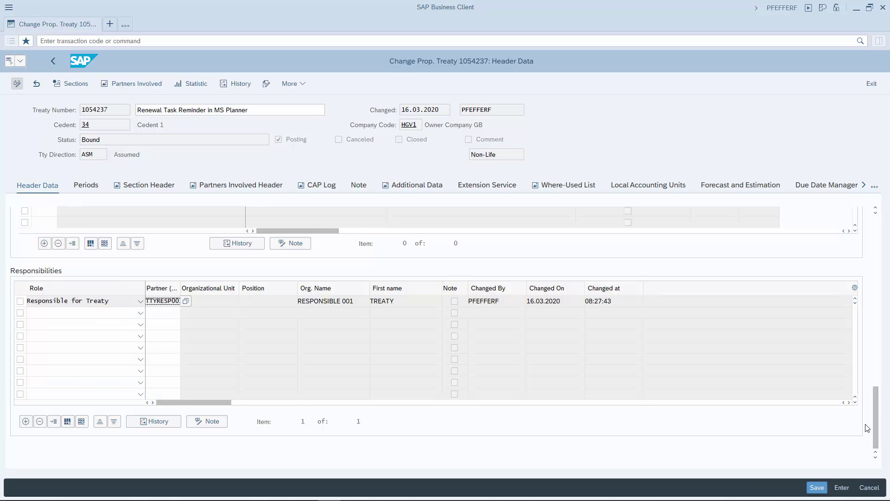
scroll(867, 427, "up", 15)
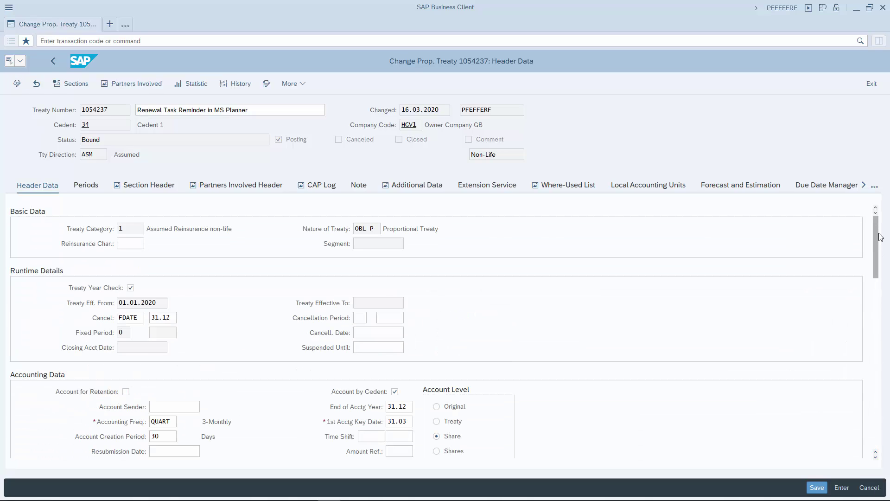
double_click(160, 317)
type("16")
key("Return")
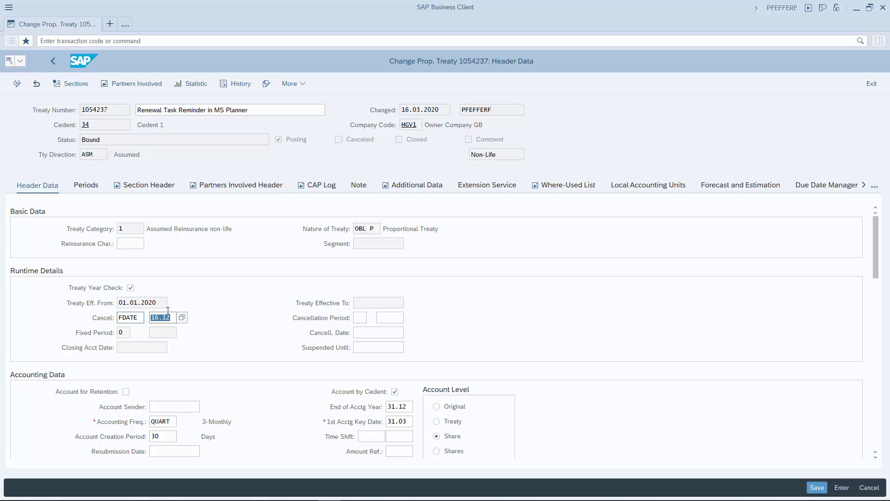
key("ctrl+s")
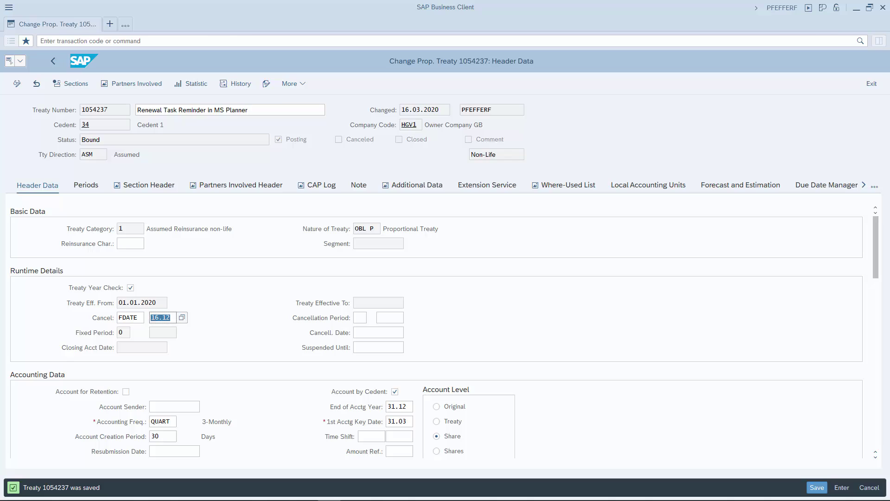
key("alt+Tab")
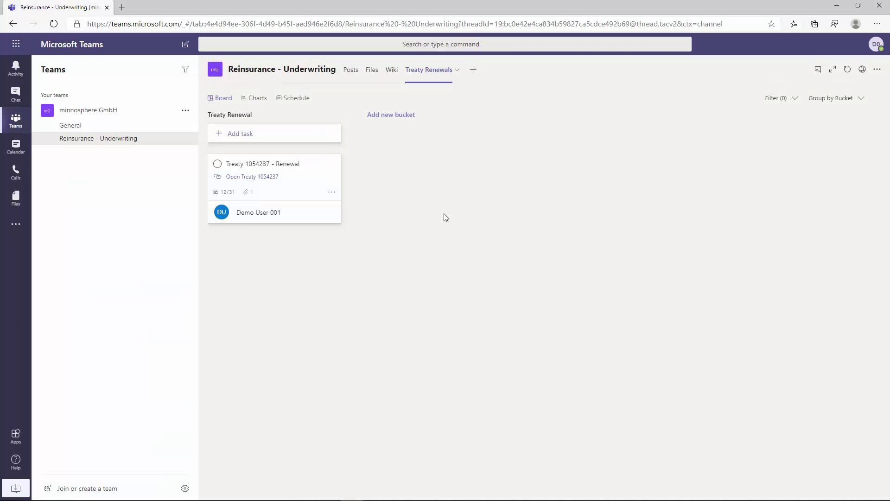
Refresh the Planner board and confirm the renewal task's due date is now 12/16/2020
left_click(848, 70)
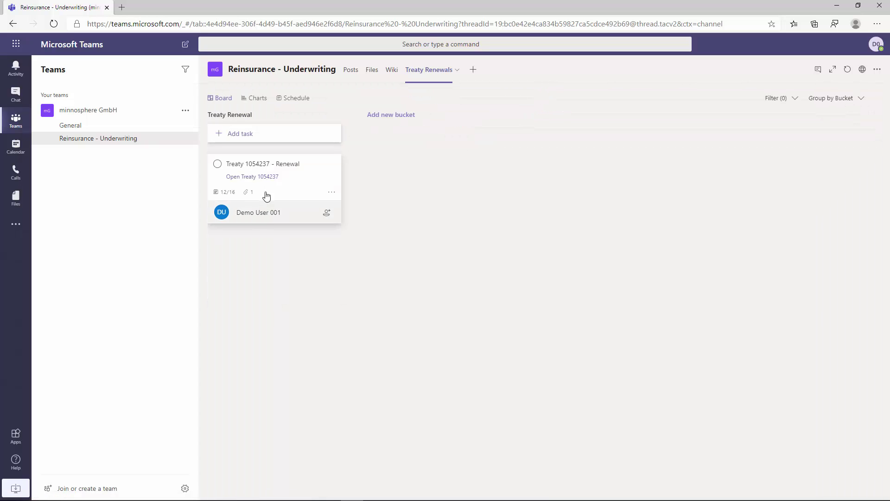
left_click(318, 177)
left_click(512, 222)
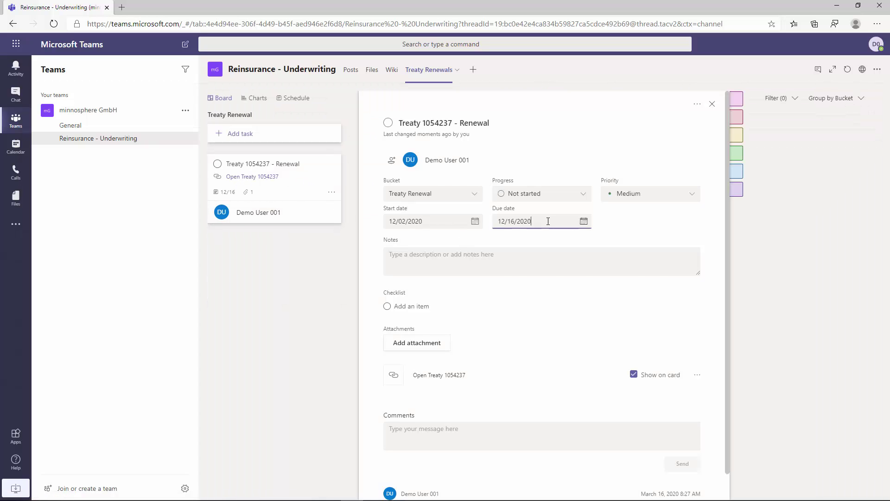
left_click(679, 161)
left_click(713, 105)
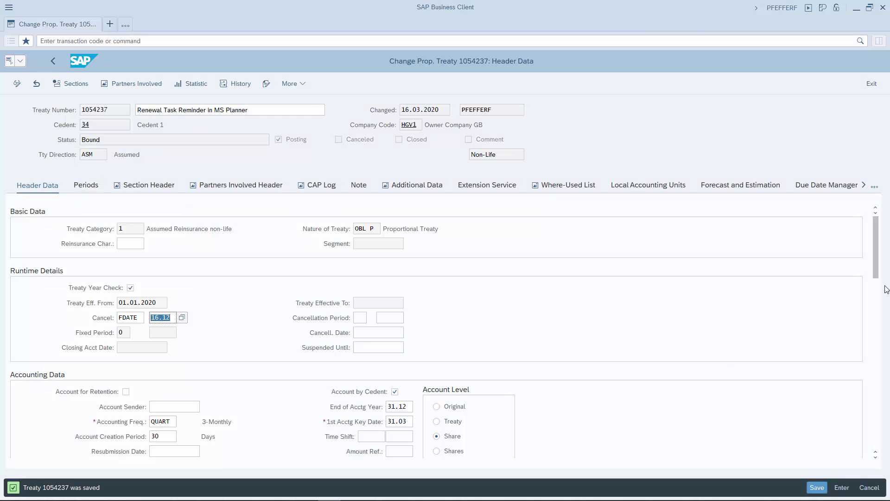
left_click_drag(877, 253, 875, 438)
Replace the Responsible for Treaty entry with partner RESPONSIBLE 002 and save the treaty
left_click(20, 301)
left_click(40, 422)
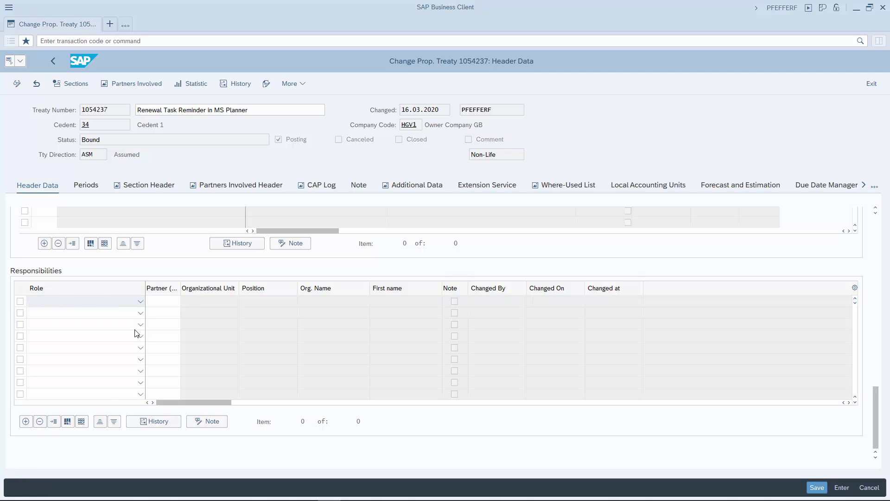
left_click(141, 302)
left_click(130, 327)
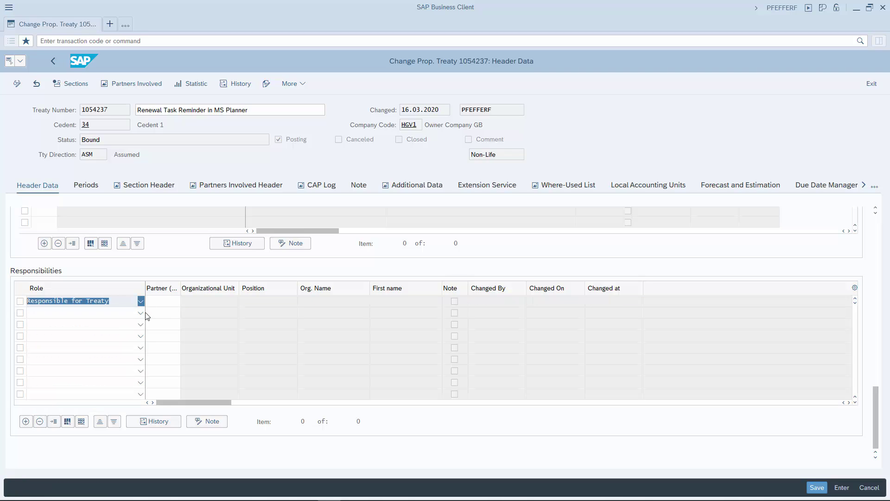
left_click(162, 301)
type("t")
left_click(169, 329)
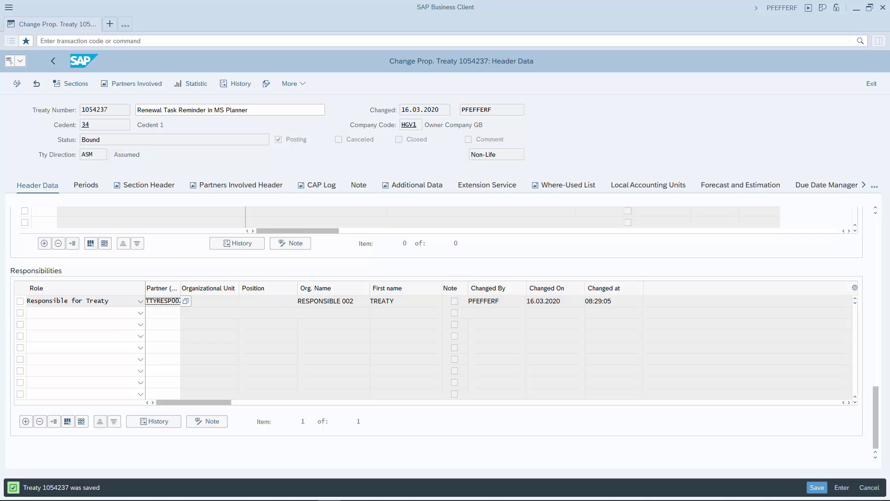
key("alt+Tab")
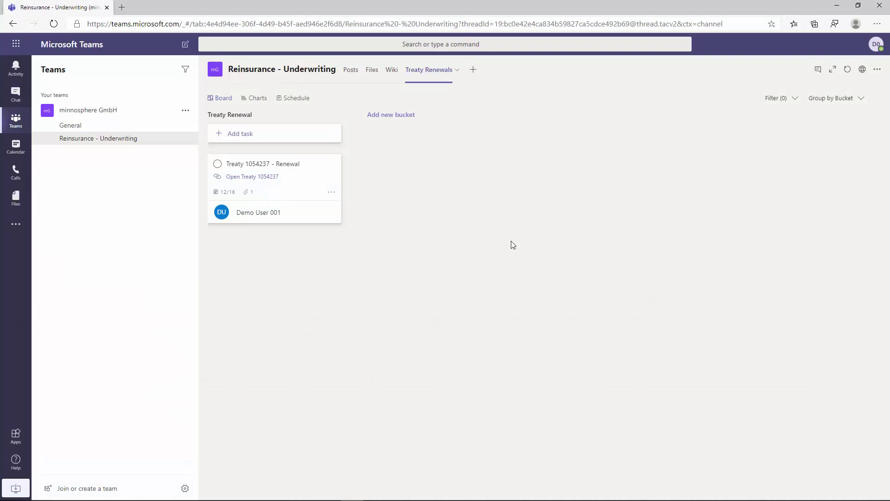
Reload the Planner board to see the renewal task reassigned to the second demo user
left_click(848, 69)
Delete the Responsible for Treaty row, save treaty 1054237, and check the Planner board
key("alt+Tab")
left_click(23, 302)
left_click(40, 421)
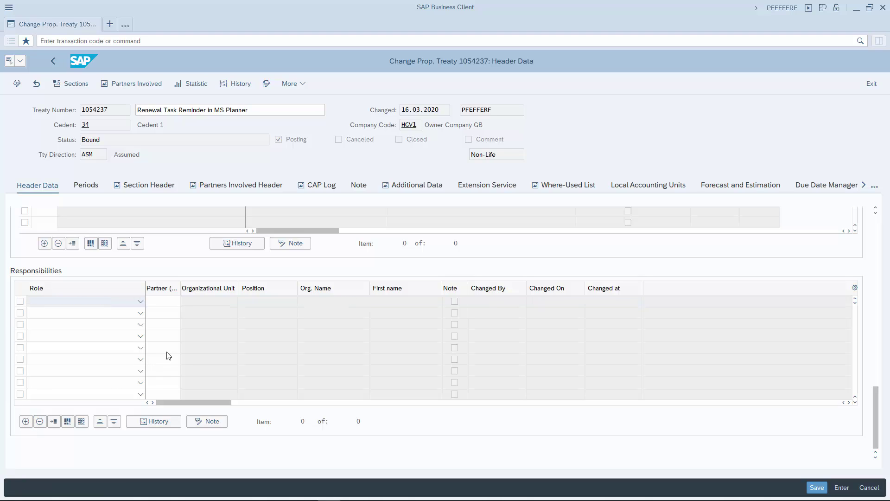
key("ctrl+s")
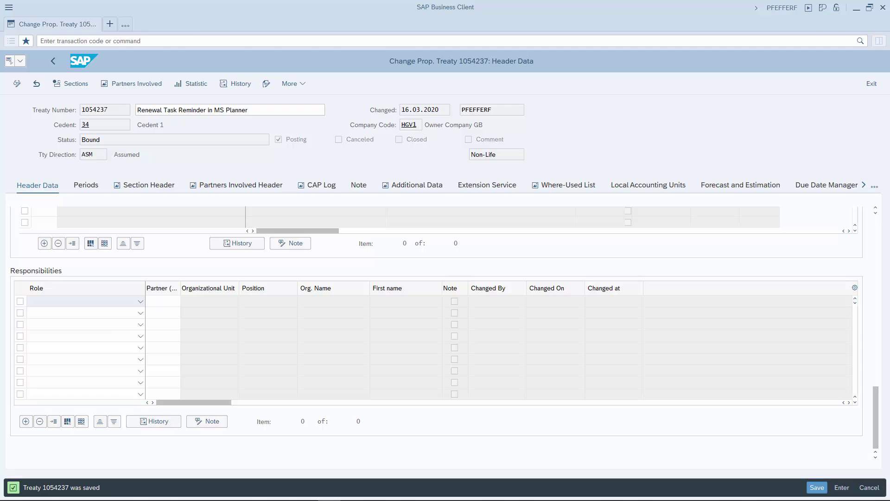
key("alt+Tab")
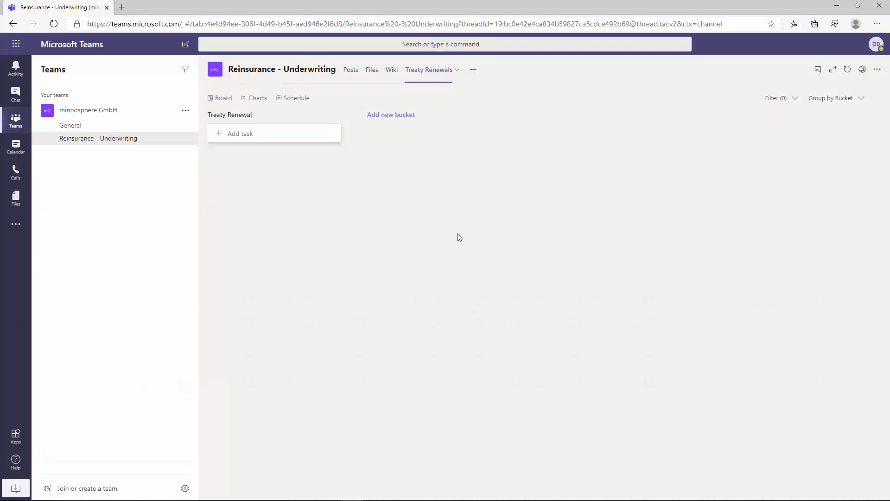